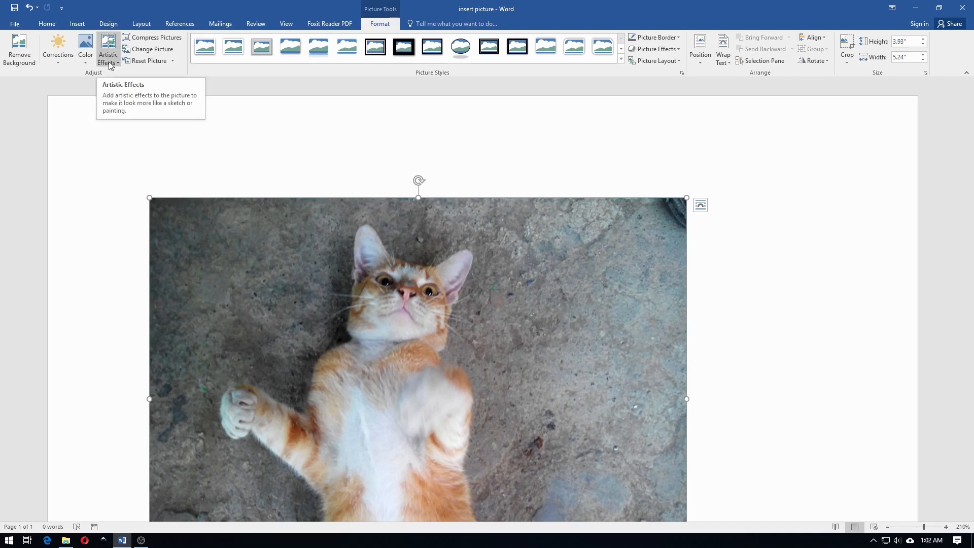
# Apply the Light Screen artistic effect to the cat picture, then switch it to the Cutout effect
pyautogui.click(110, 63)
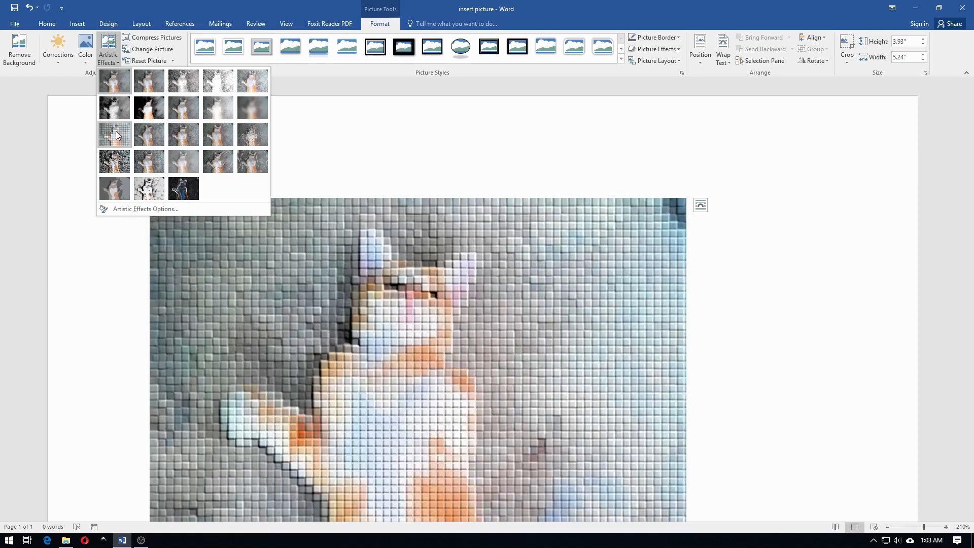
pyautogui.click(115, 133)
pyautogui.scroll(-4, 435, 230)
pyautogui.scroll(2, 435, 230)
pyautogui.click(107, 57)
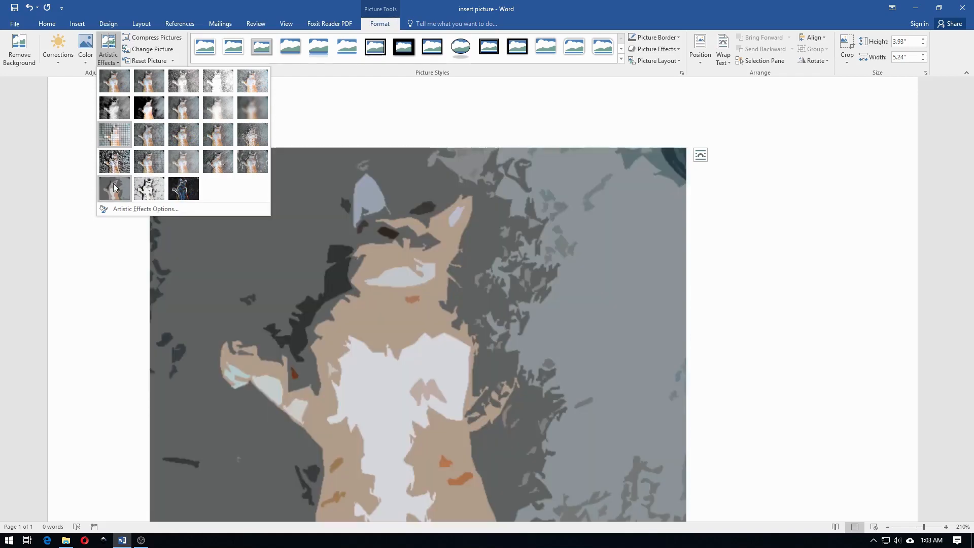
pyautogui.click(114, 188)
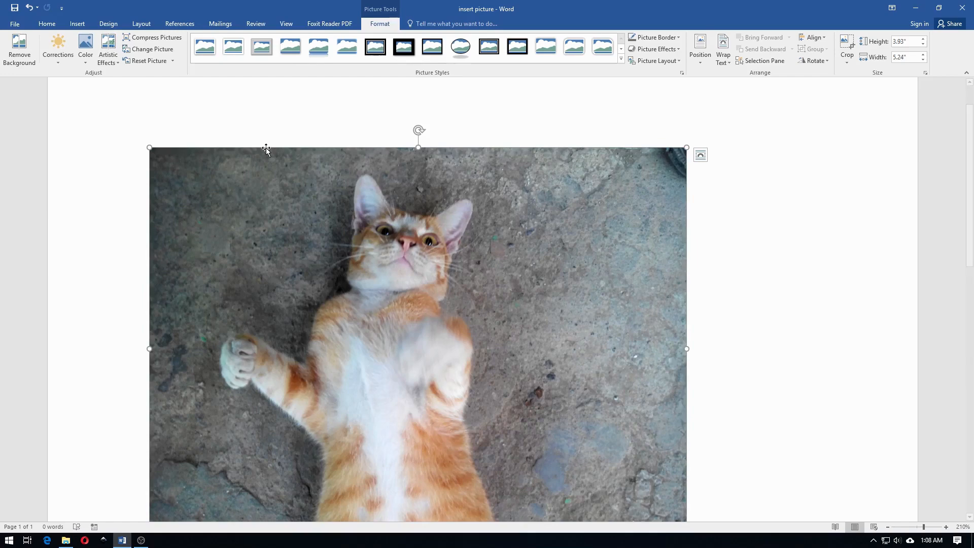
pyautogui.click(152, 37)
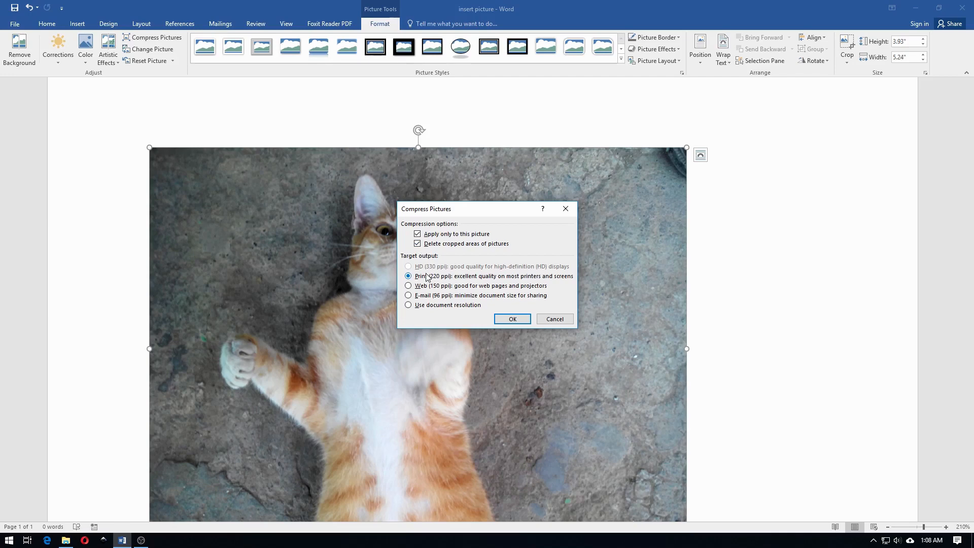
pyautogui.click(441, 306)
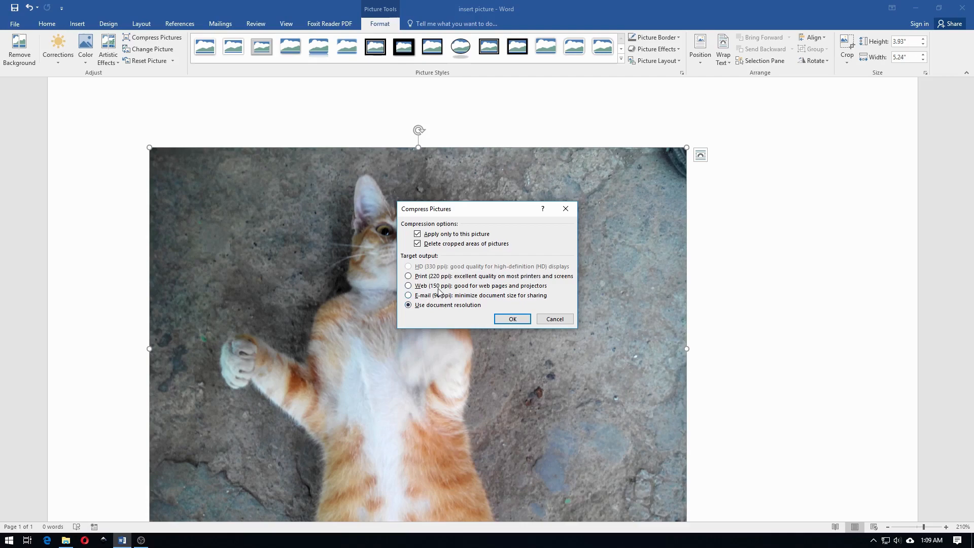
pyautogui.click(555, 325)
# Arrange the document window side by side with the File Explorer window showing the Doc folder
pyautogui.press('super+Left')
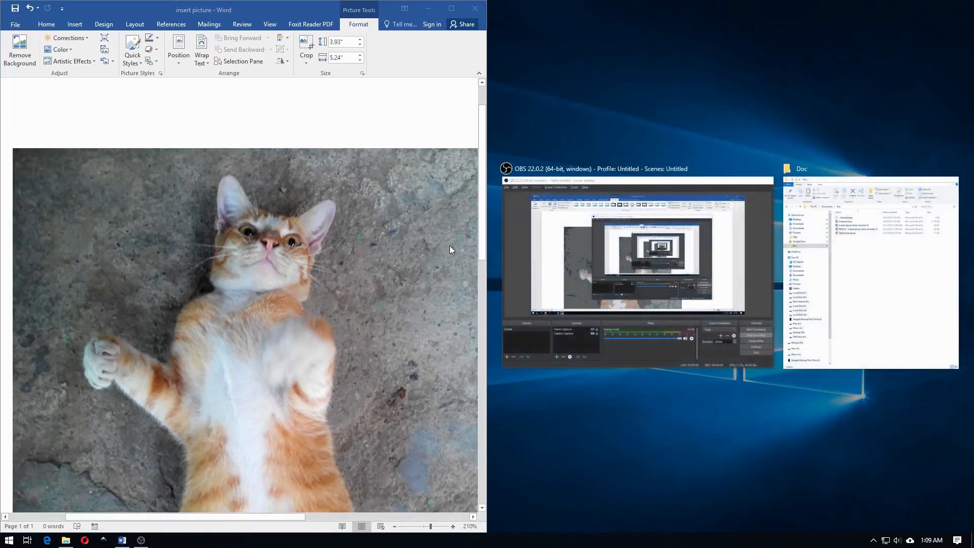
pyautogui.click(839, 273)
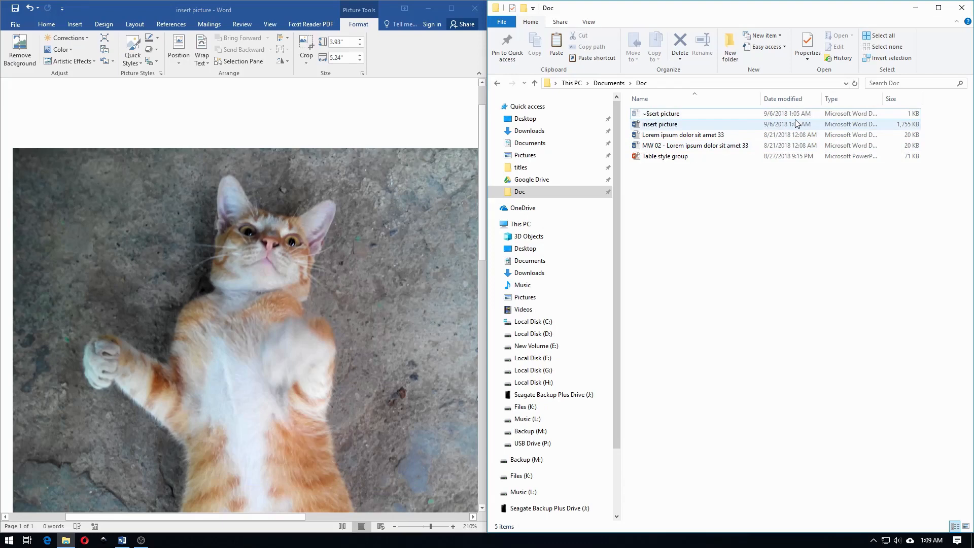
# Compress the cat picture to the E-mail (96 ppi) target output, save the document, and check the insert picture file's size in the folder
pyautogui.click(410, 193)
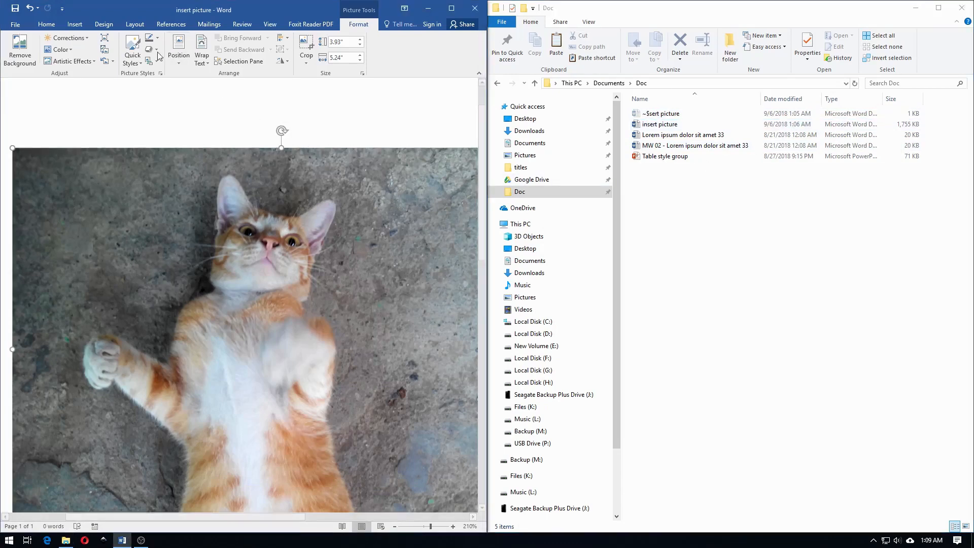
pyautogui.click(104, 37)
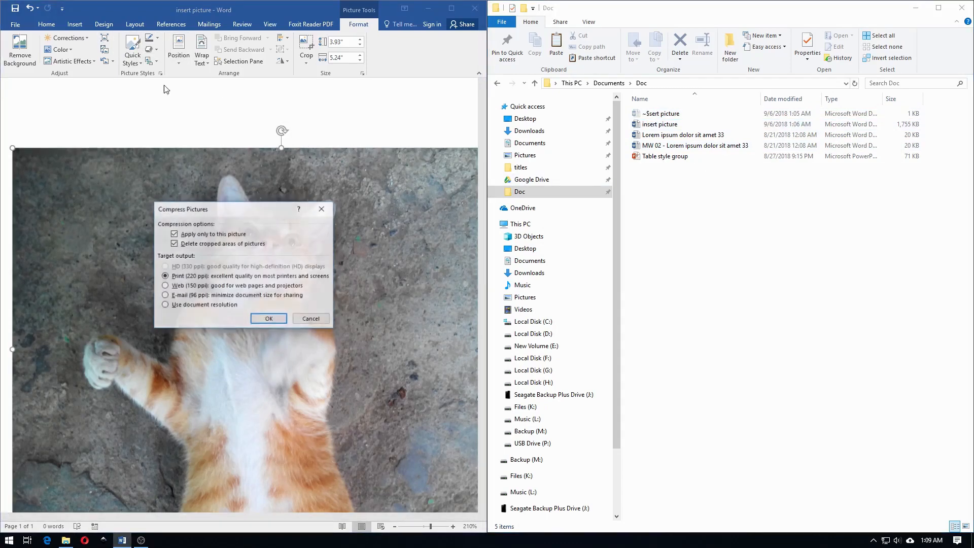
pyautogui.click(179, 297)
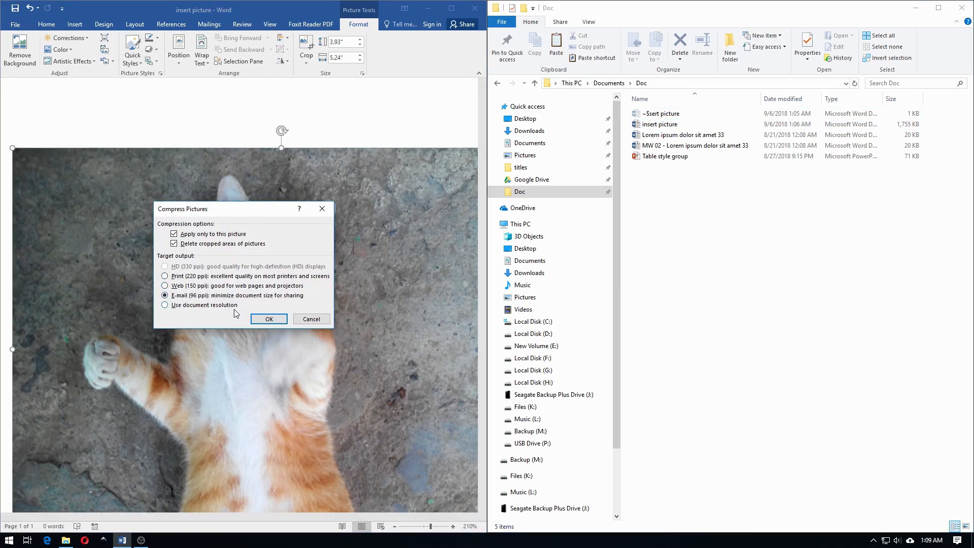
pyautogui.click(270, 320)
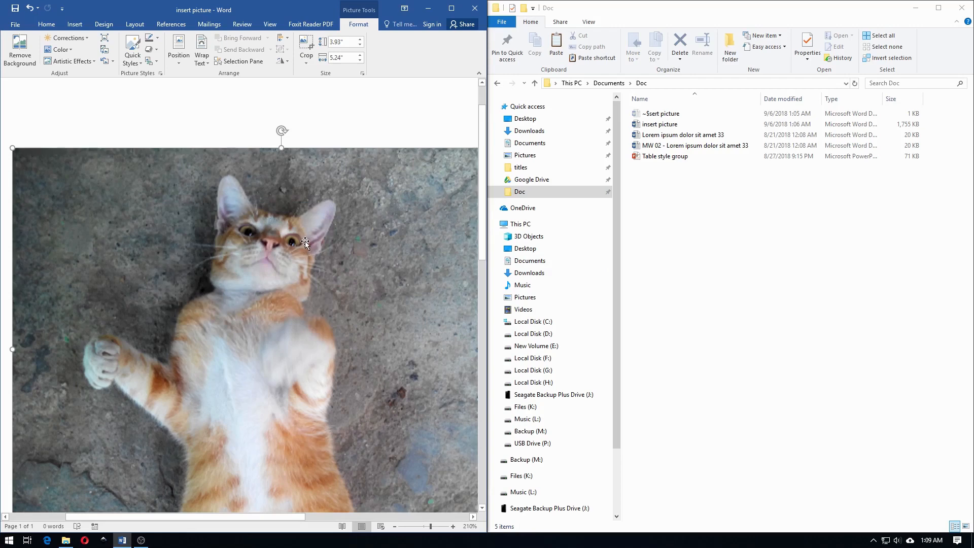
pyautogui.hotkey('ctrl', 's')
pyautogui.click(871, 126)
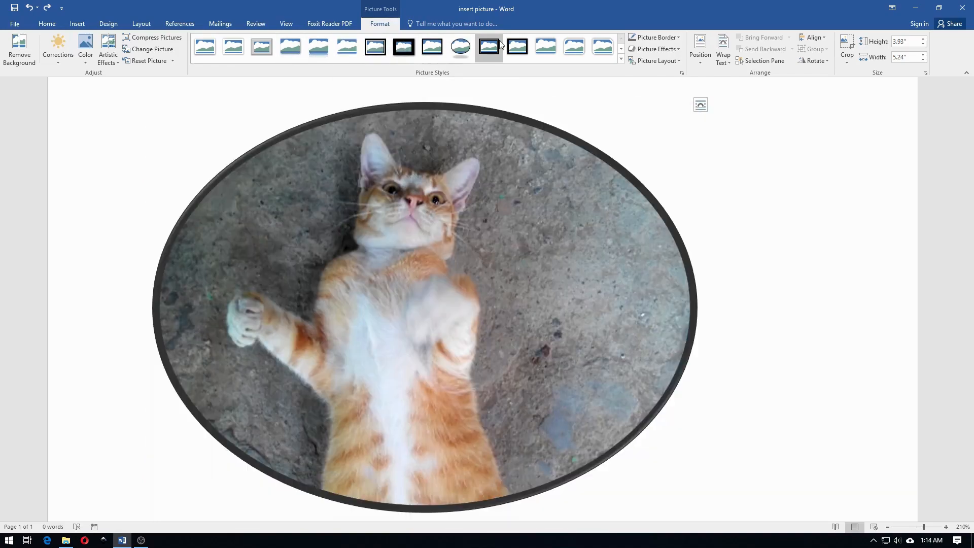
# Replace the framed picture with DSCF7166 from the binatang folder and check its available compression options
pyautogui.click(149, 50)
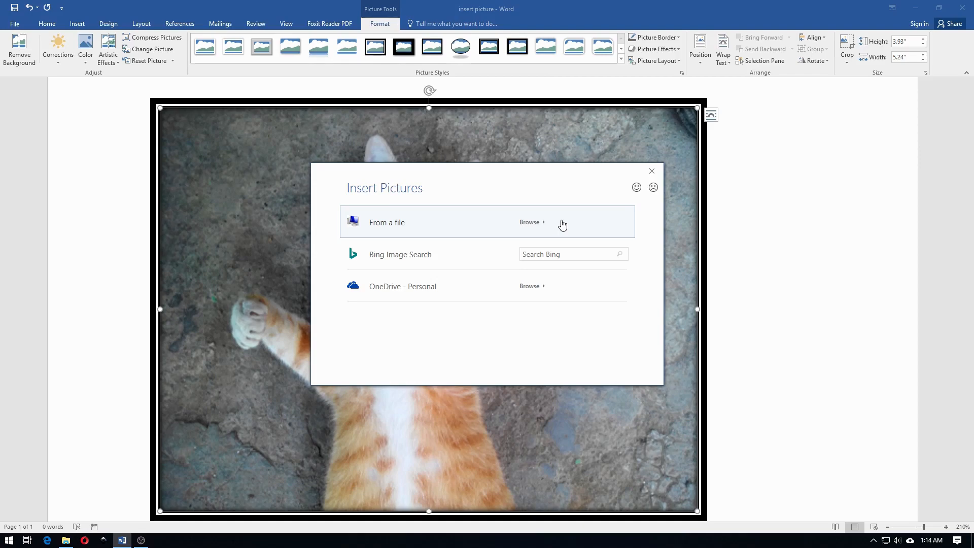
pyautogui.click(562, 225)
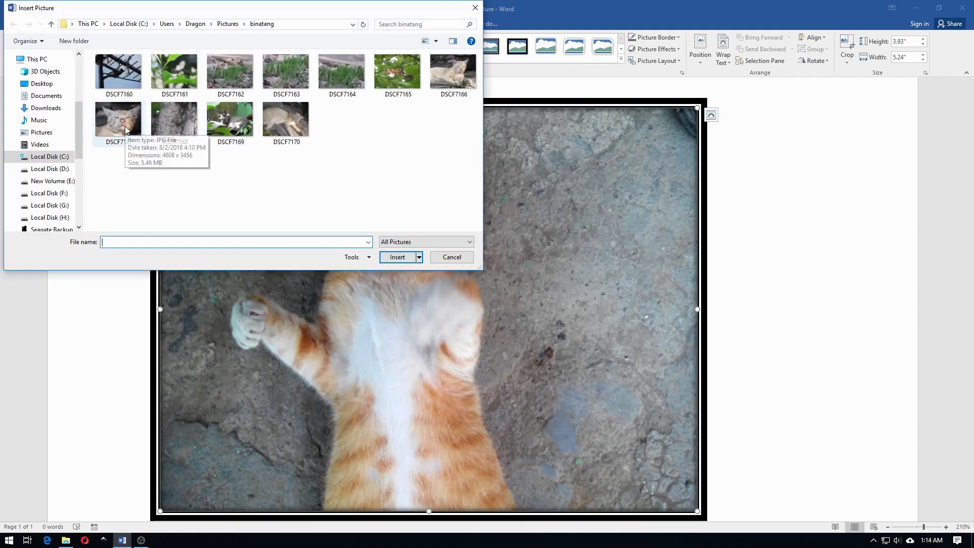
pyautogui.doubleClick(453, 72)
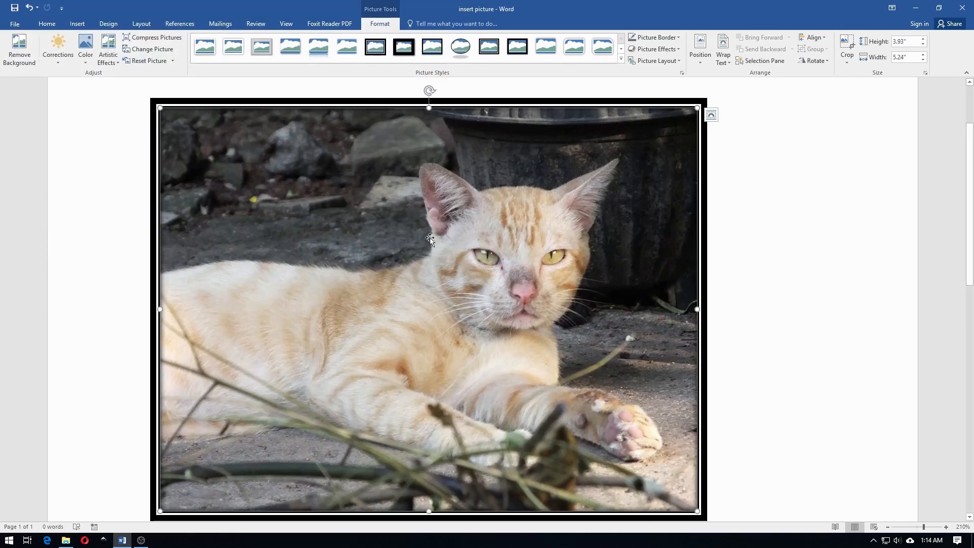
pyautogui.click(152, 41)
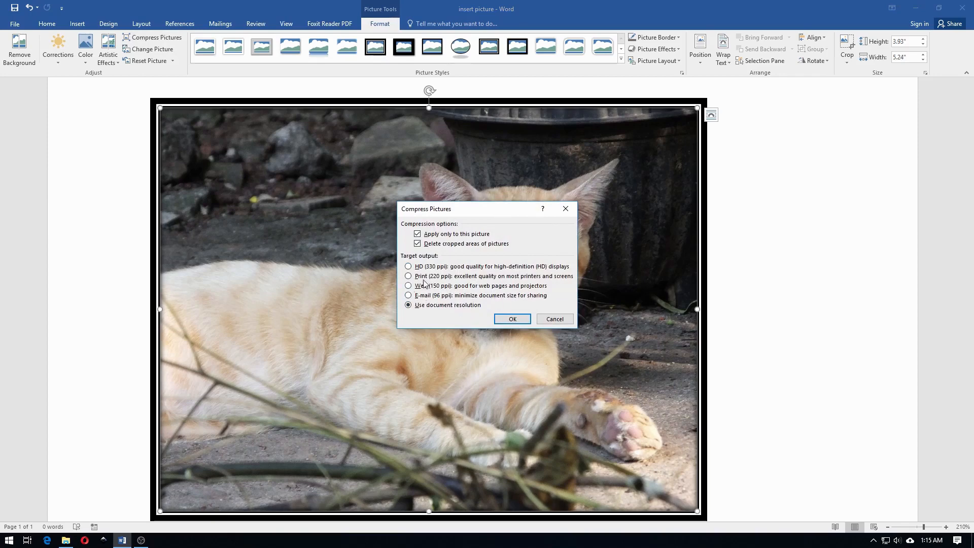
pyautogui.click(554, 320)
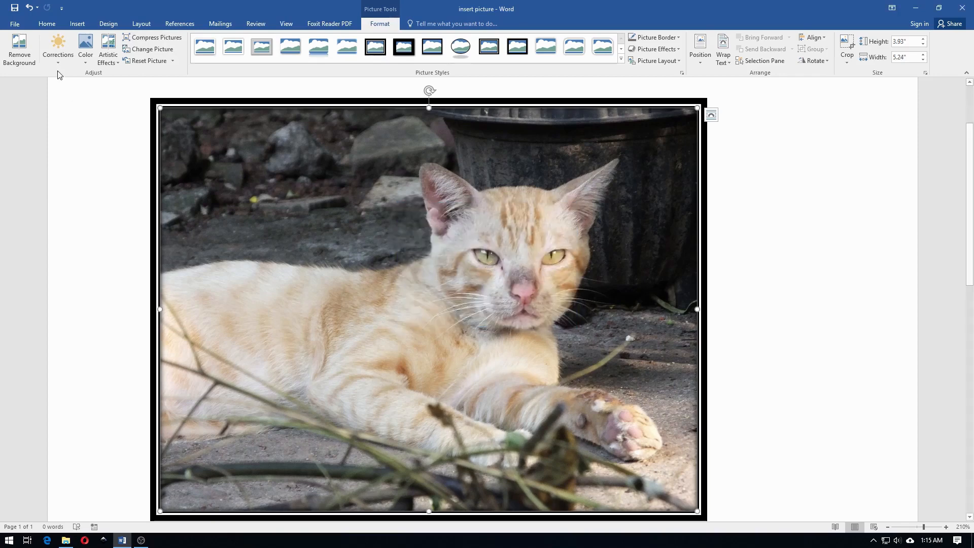
# Brighten the picture with the +40% brightness correction and recolor it in the dark yellow variation
pyautogui.click(58, 49)
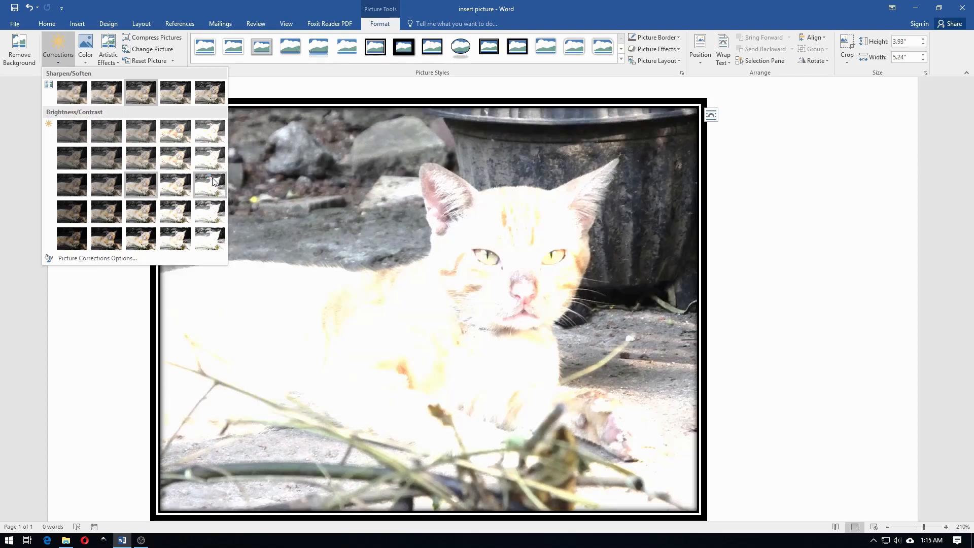
pyautogui.click(213, 182)
pyautogui.click(87, 53)
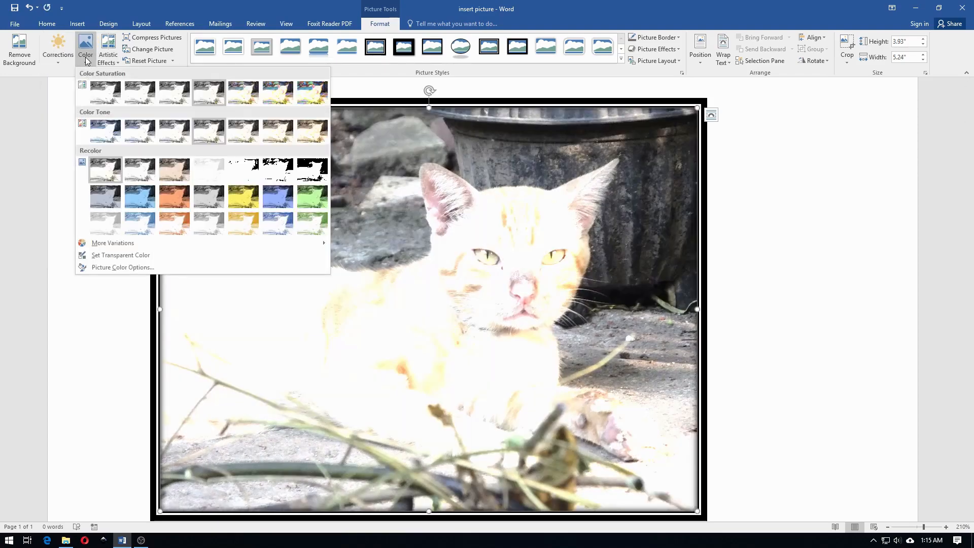
pyautogui.click(86, 55)
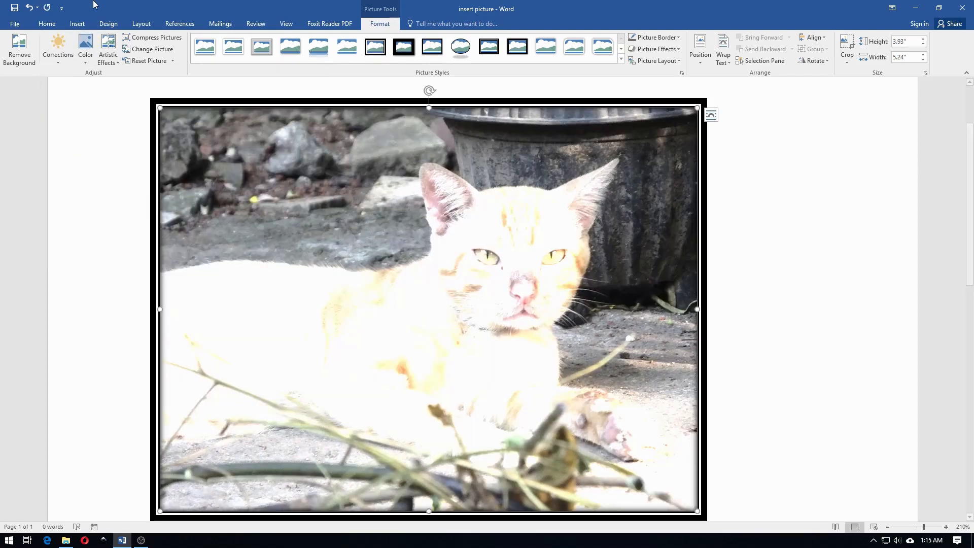
pyautogui.click(87, 55)
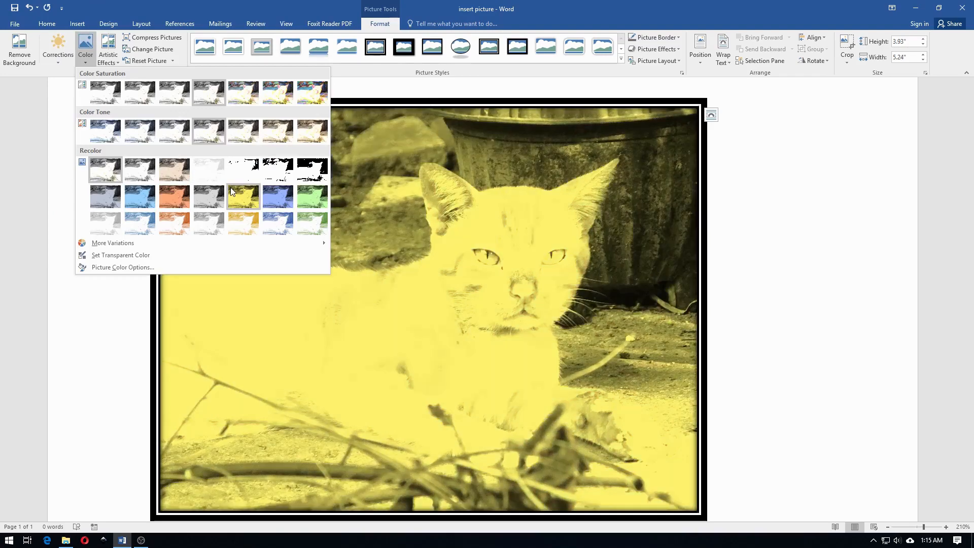
pyautogui.click(231, 188)
# Apply the Cement artistic effect to the yellow picture
pyautogui.click(112, 55)
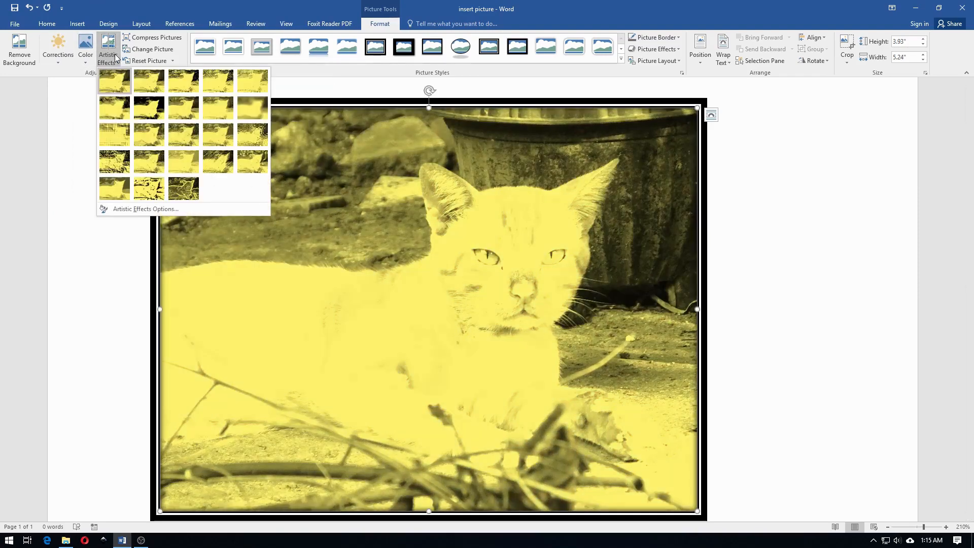
pyautogui.click(126, 160)
# Replace the picture with DSCF7167 from the binatang folder and reset its formatting
pyautogui.click(153, 51)
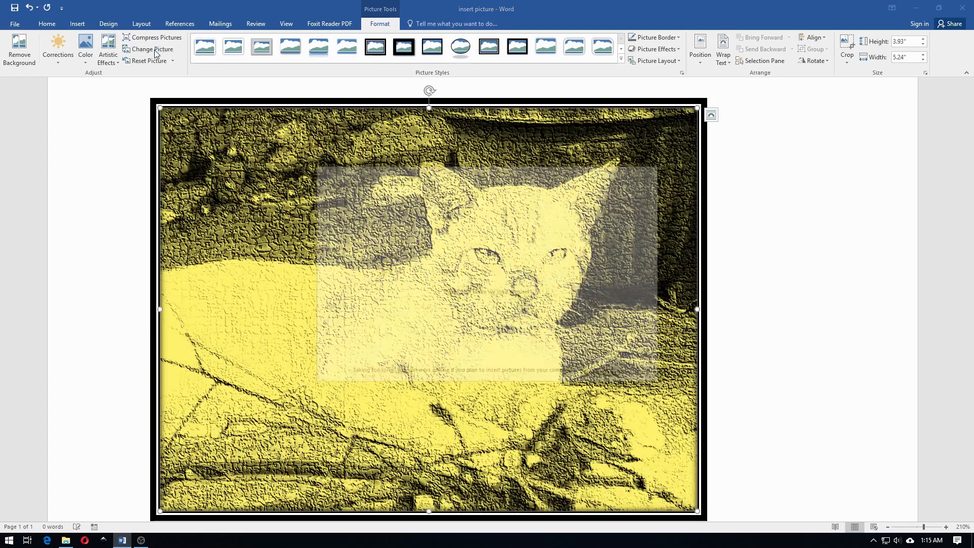
pyautogui.click(540, 222)
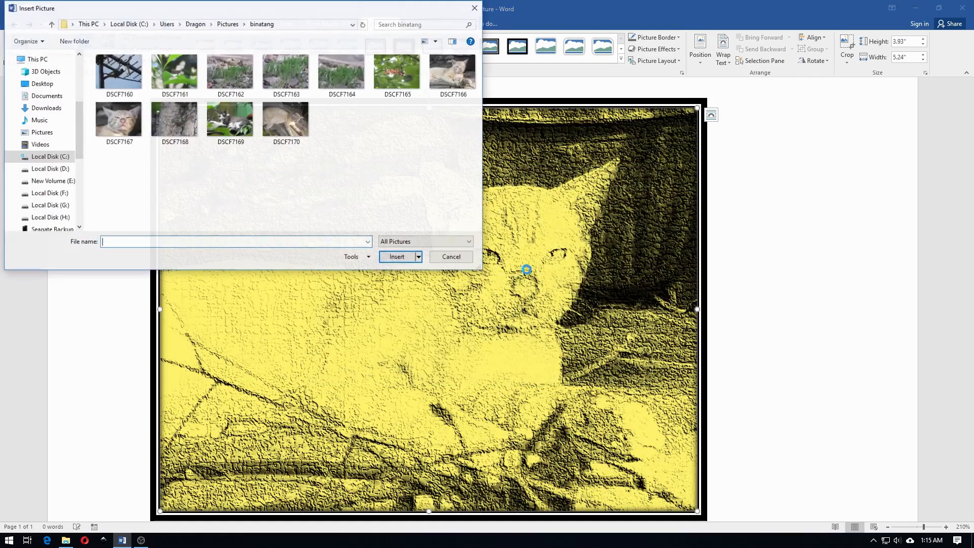
pyautogui.doubleClick(130, 124)
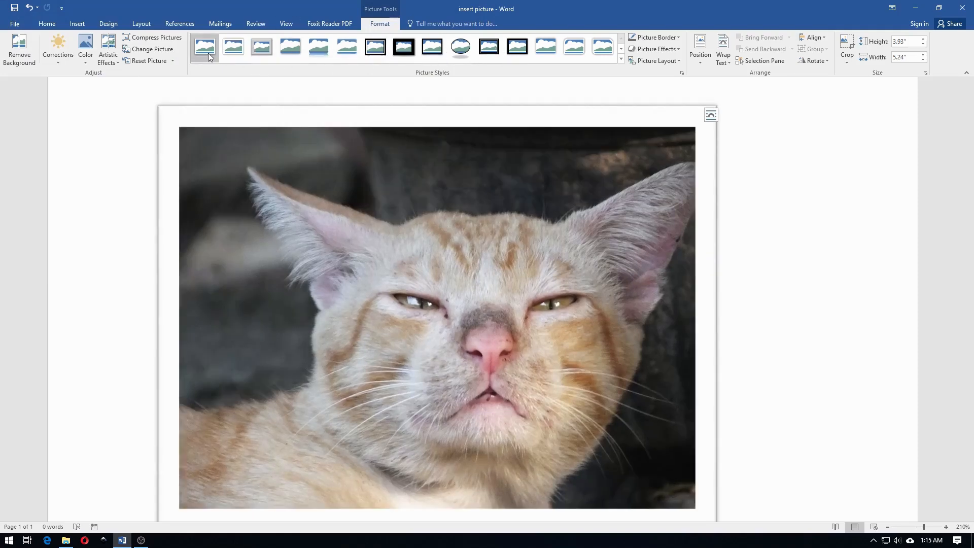
pyautogui.click(142, 62)
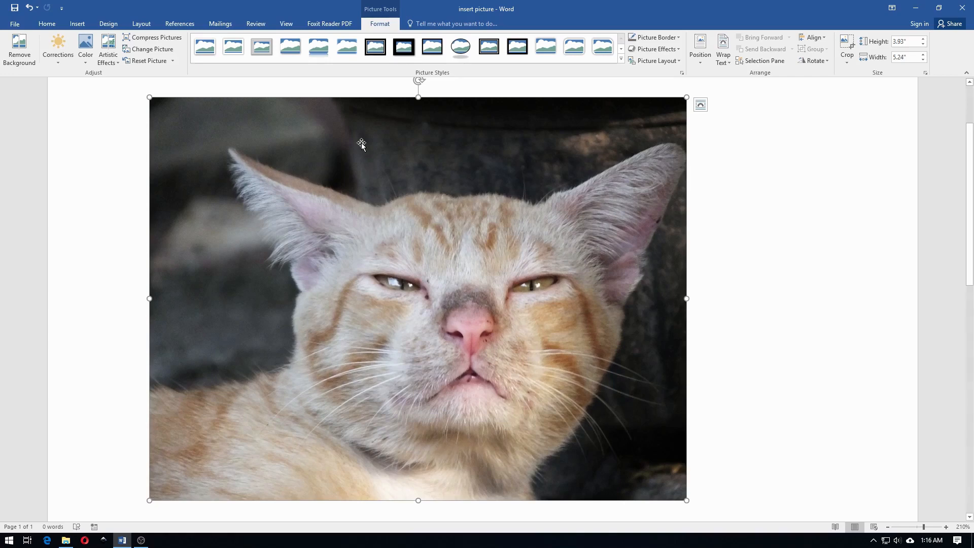
# Apply a +40% brightness correction and the white rounded diagonal corner picture style to the cat picture
pyautogui.click(58, 57)
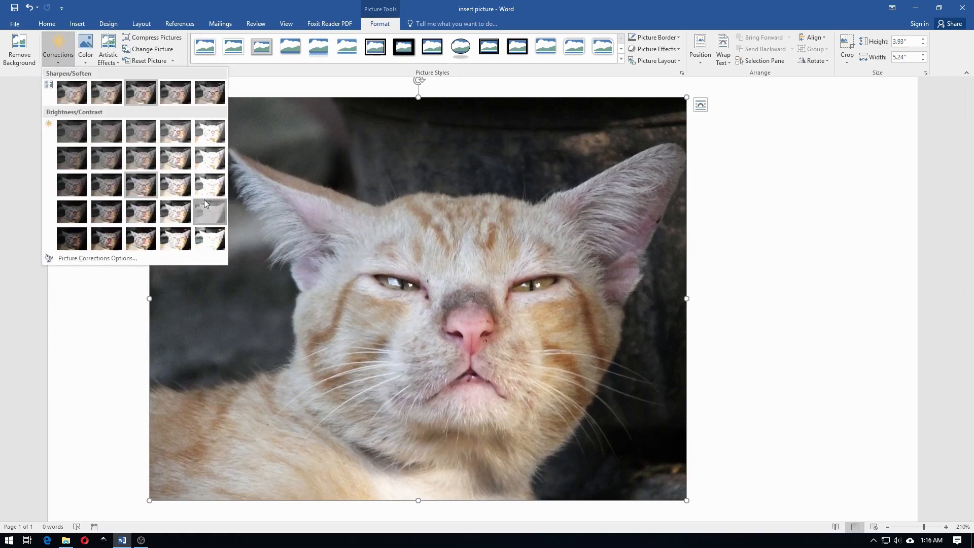
pyautogui.click(211, 161)
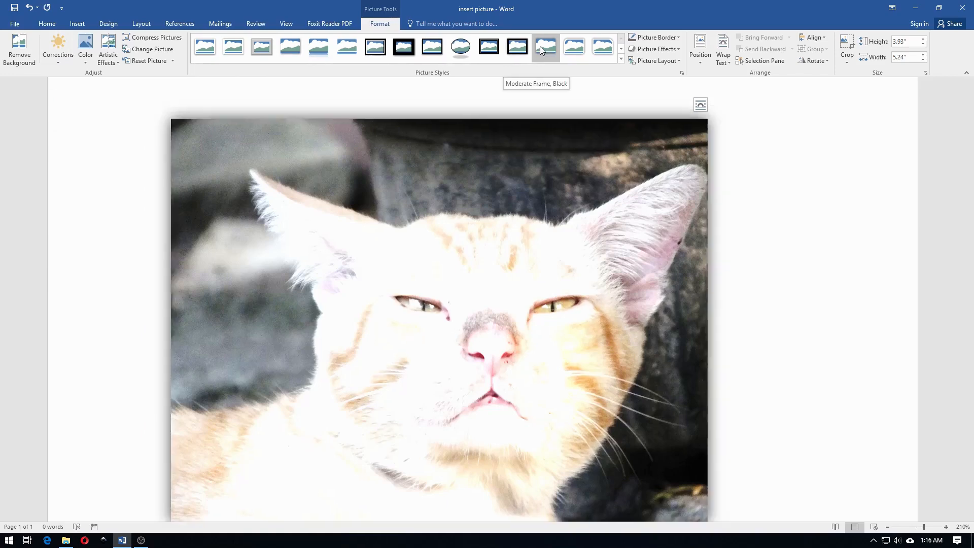
pyautogui.click(540, 47)
pyautogui.click(584, 44)
# Reset the picture to discard its brightness correction and frame style
pyautogui.click(172, 61)
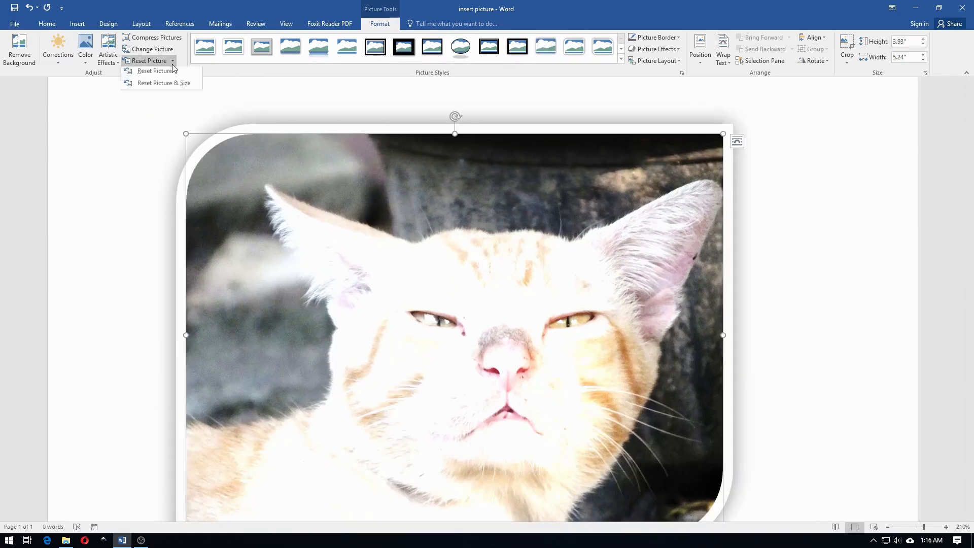
pyautogui.click(157, 73)
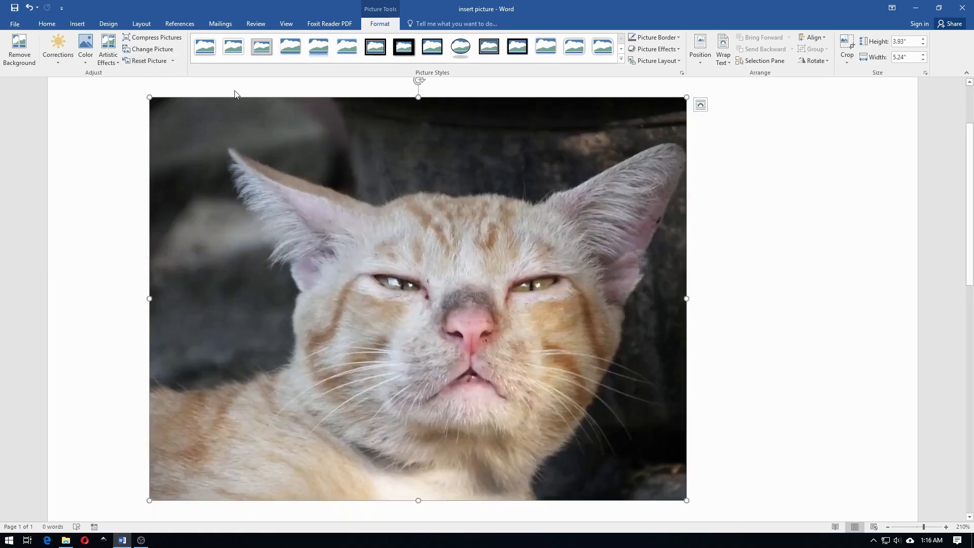
pyautogui.click(173, 61)
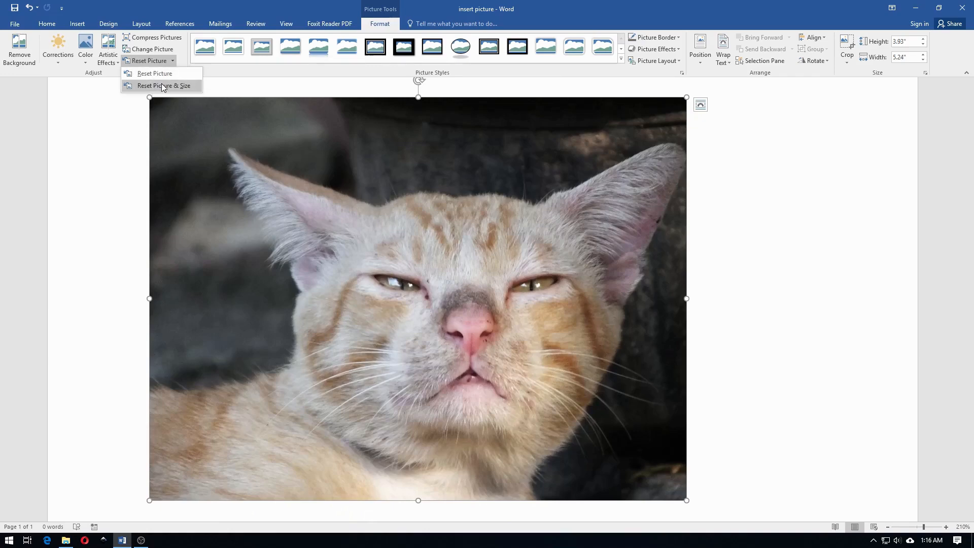
pyautogui.click(174, 103)
# Shrink the picture proportionally from its lower corner to about 1.67" high by 2.22" wide
pyautogui.scroll(-3, 633, 374)
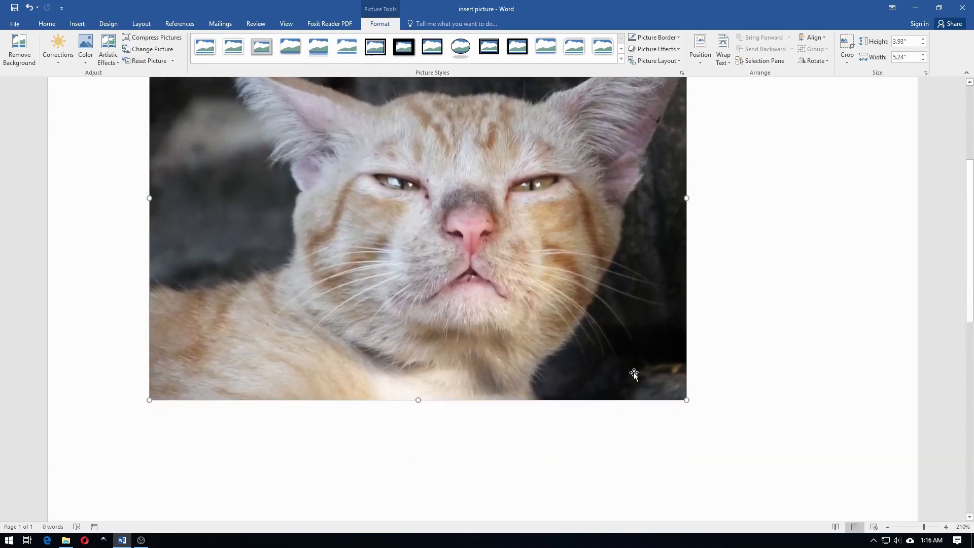
pyautogui.moveTo(369, 196); pyautogui.dragTo(378, 169)
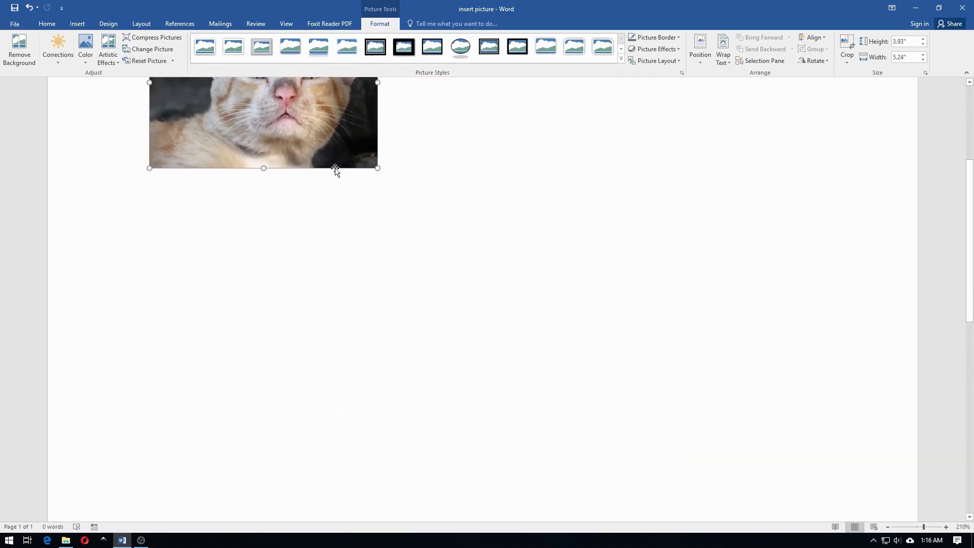
pyautogui.scroll(4, 298, 262)
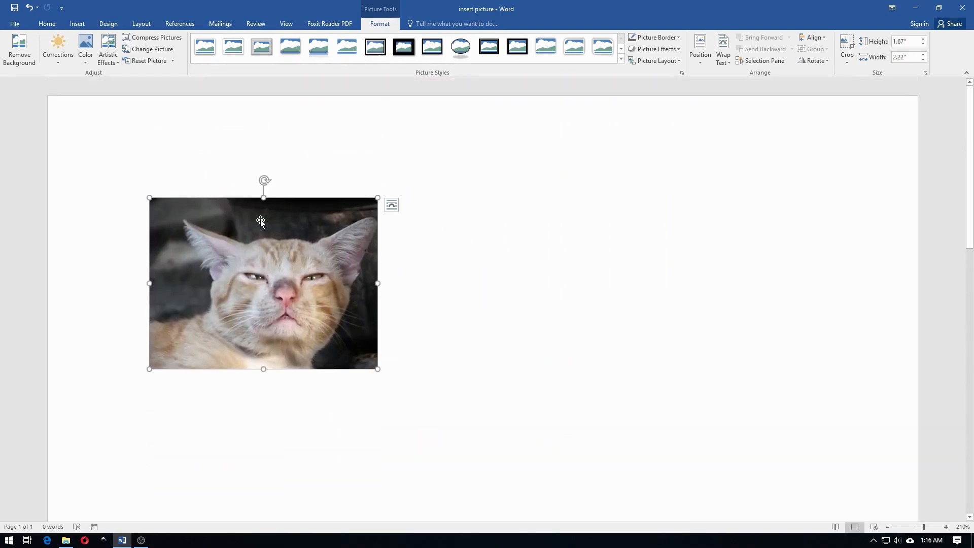
# Reset both the formatting and the size of the shrunken picture
pyautogui.click(148, 61)
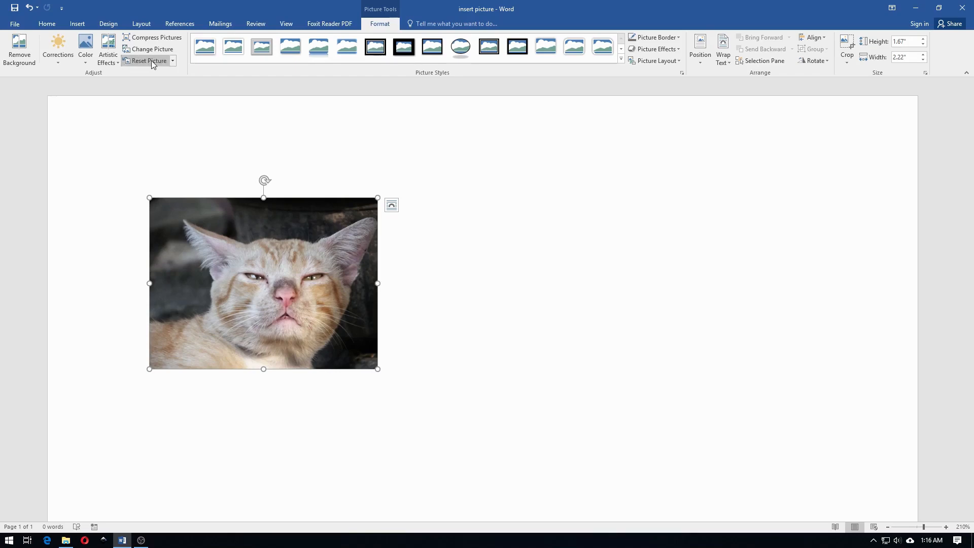
pyautogui.click(173, 60)
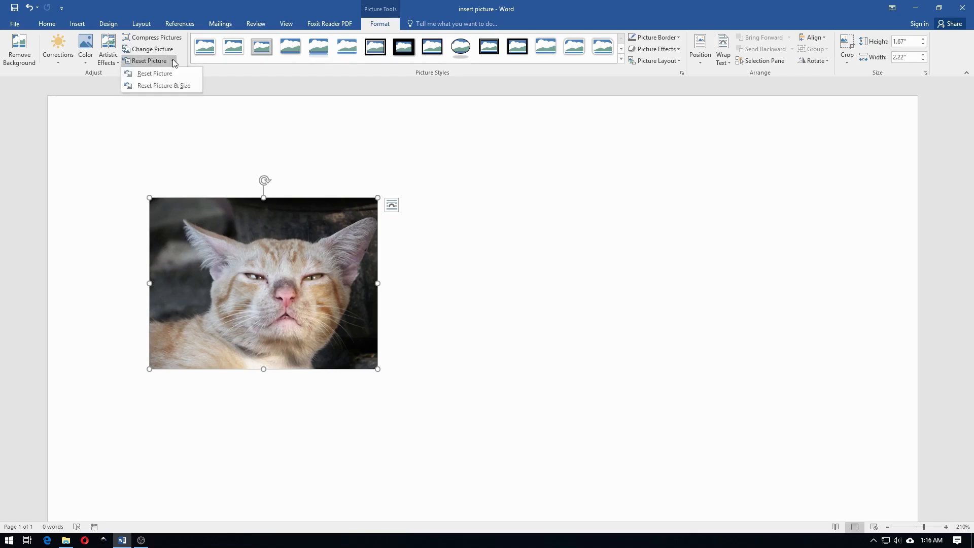
pyautogui.click(163, 85)
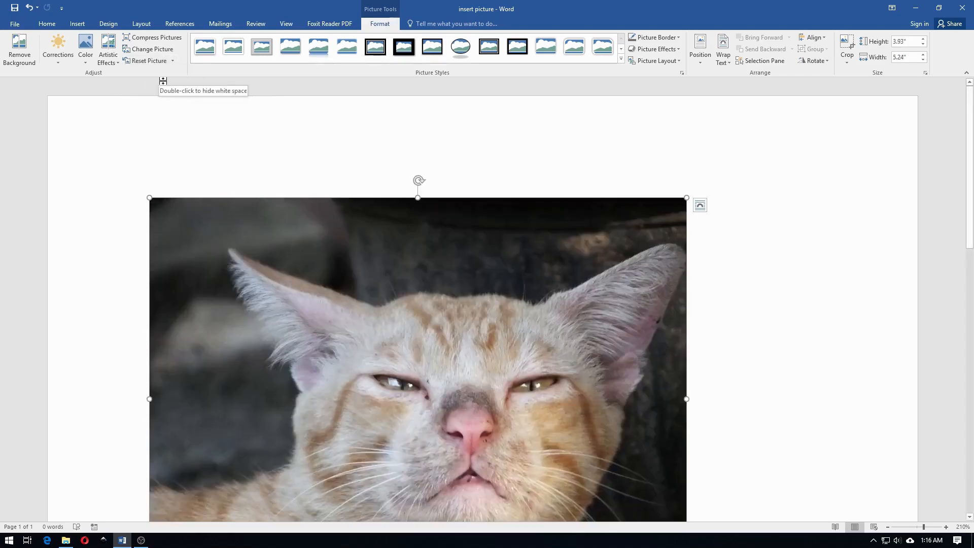